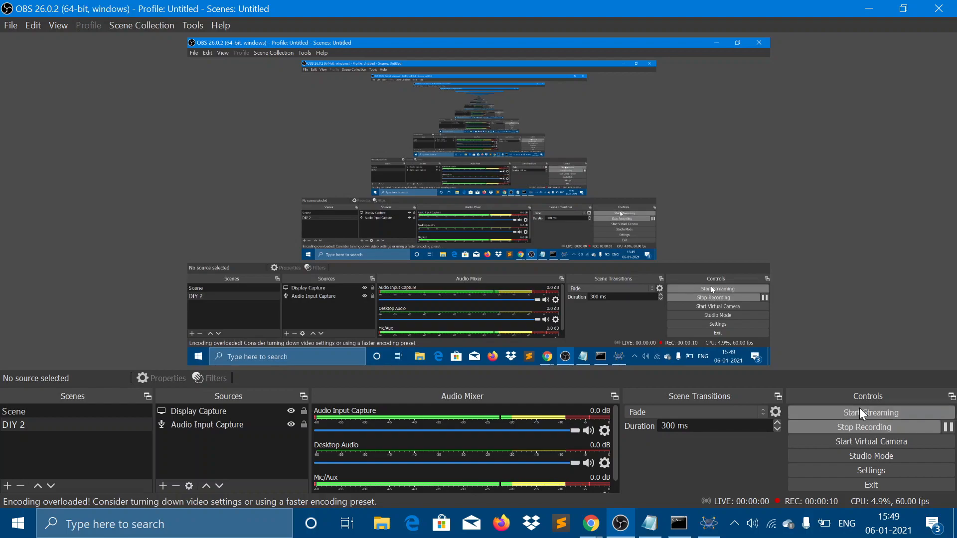
Switch to Proteus and filter the sample projects to the VSM for AVR category and the Arduino sub-category.
{"action": "left_click", "coordinate": [708, 523]}
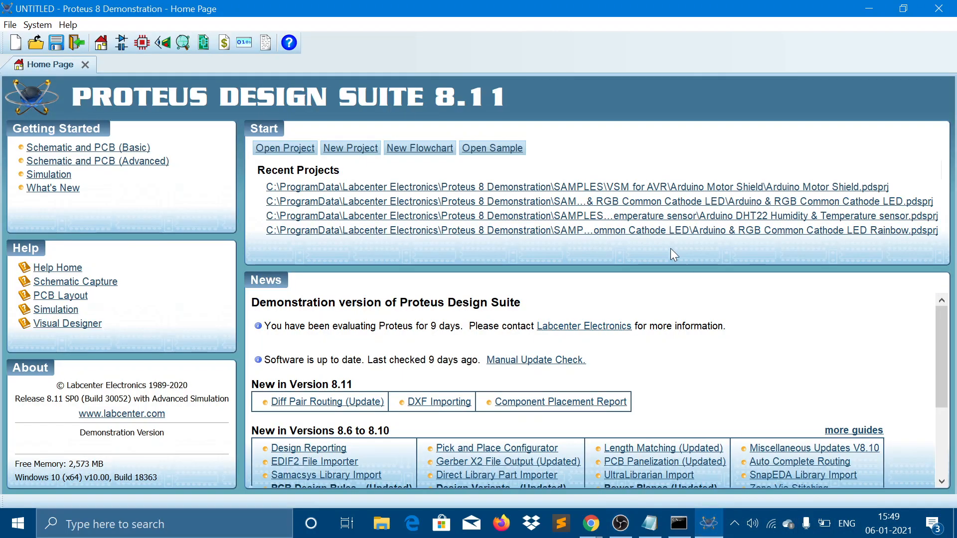
{"action": "left_click", "coordinate": [513, 152]}
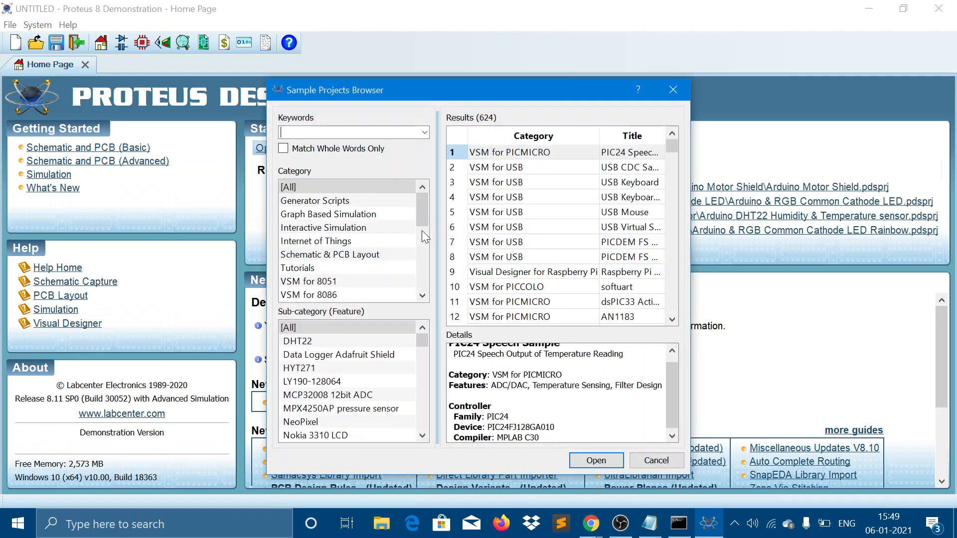
{"action": "scroll", "coordinate": [318, 256], "scroll_direction": "down", "scroll_amount": 2}
{"action": "scroll", "coordinate": [317, 257], "scroll_direction": "down", "scroll_amount": 1}
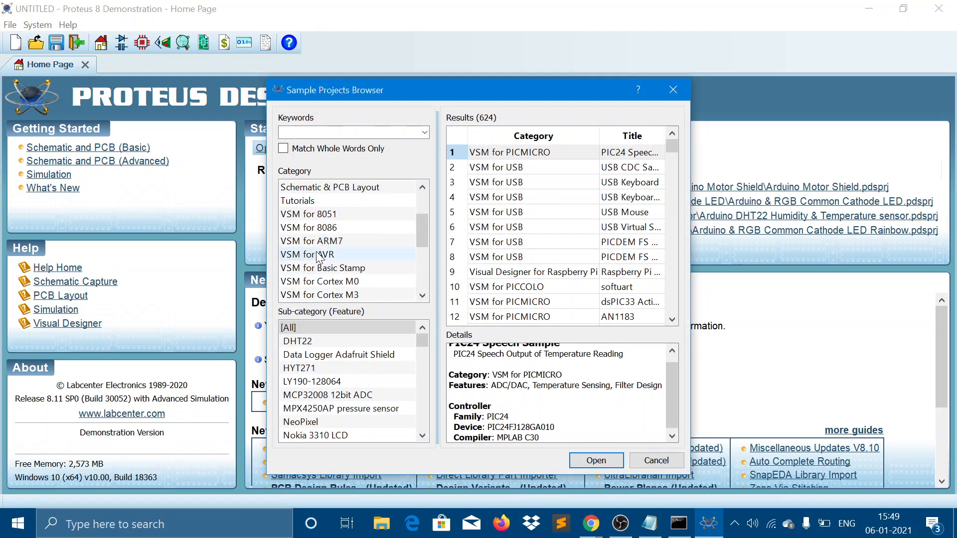
{"action": "left_click", "coordinate": [317, 255]}
{"action": "scroll", "coordinate": [348, 392], "scroll_direction": "down", "scroll_amount": 3}
{"action": "scroll", "coordinate": [347, 392], "scroll_direction": "down", "scroll_amount": 3}
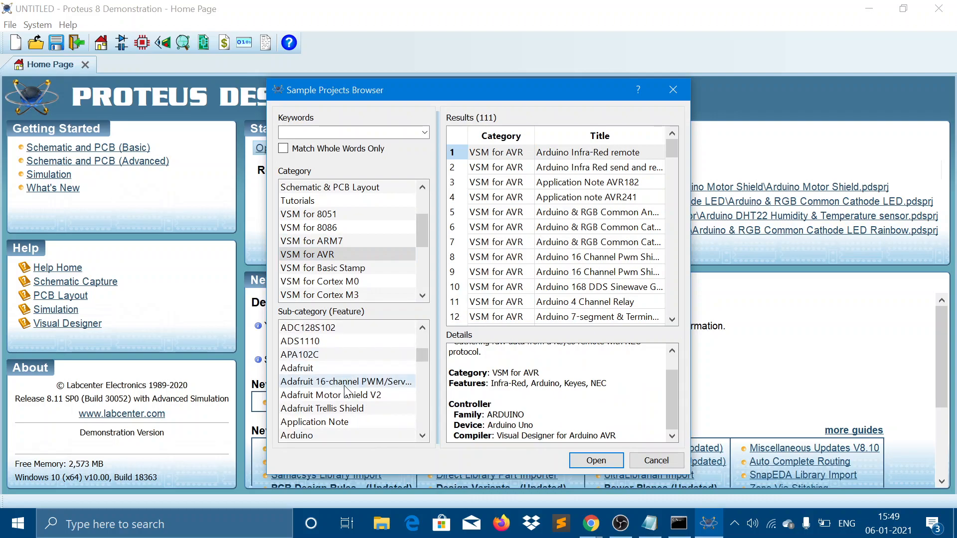
{"action": "left_click", "coordinate": [345, 386]}
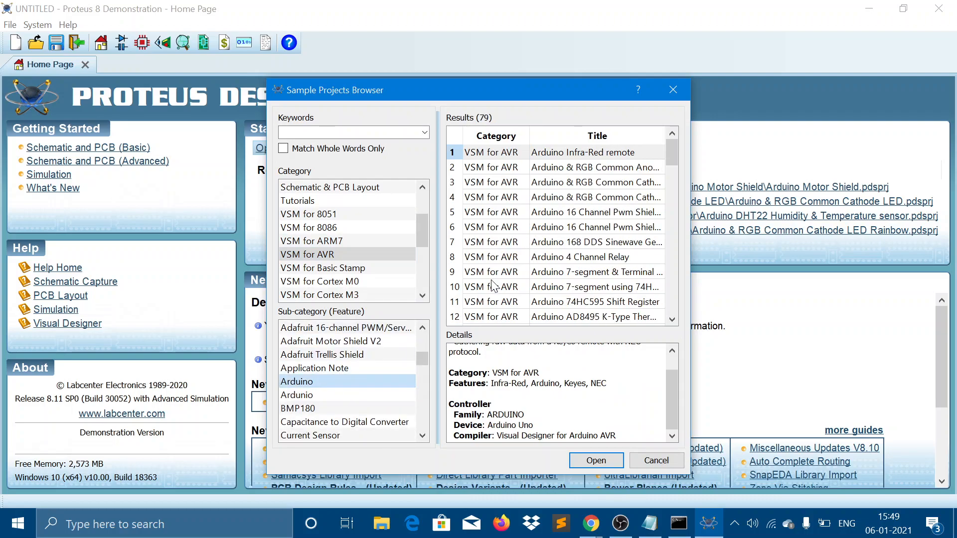
Open the Arduino Motor Shield sample project from the filtered results.
{"action": "scroll", "coordinate": [493, 286], "scroll_direction": "down", "scroll_amount": 10}
{"action": "scroll", "coordinate": [493, 287], "scroll_direction": "down", "scroll_amount": 6}
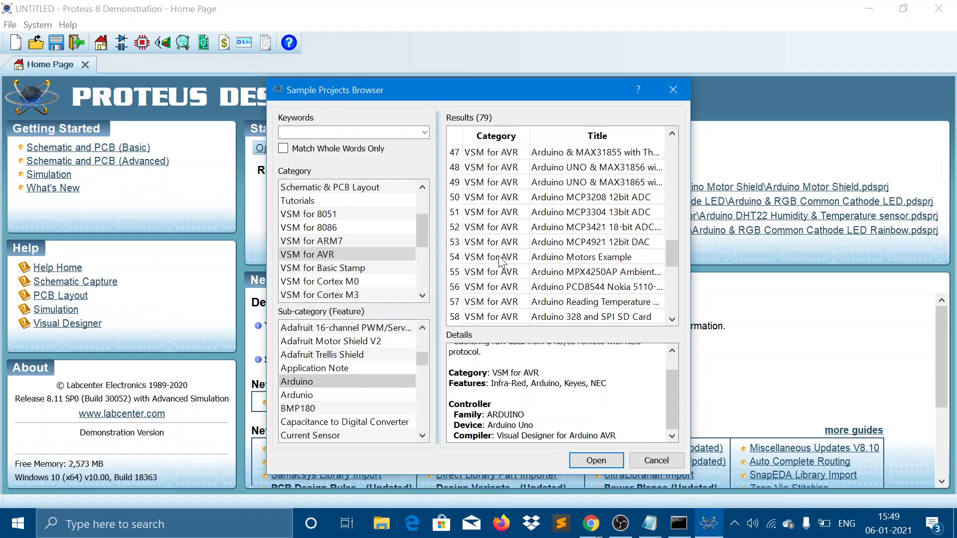
{"action": "left_click", "coordinate": [499, 259]}
{"action": "left_click", "coordinate": [610, 462]}
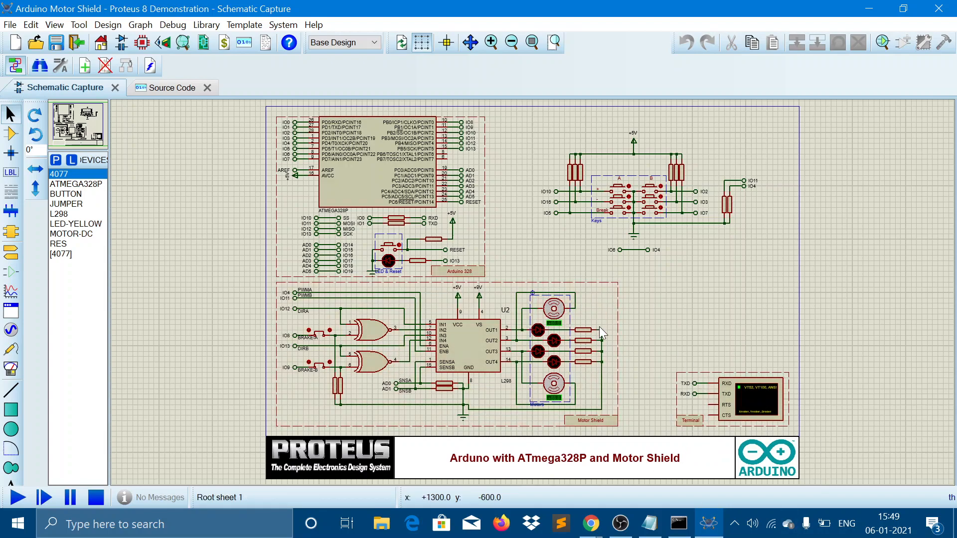
Delete all the existing sample code from the main.ino source file of the Arduino Motor Shield project.
{"action": "scroll", "coordinate": [599, 327], "scroll_direction": "up", "scroll_amount": 2}
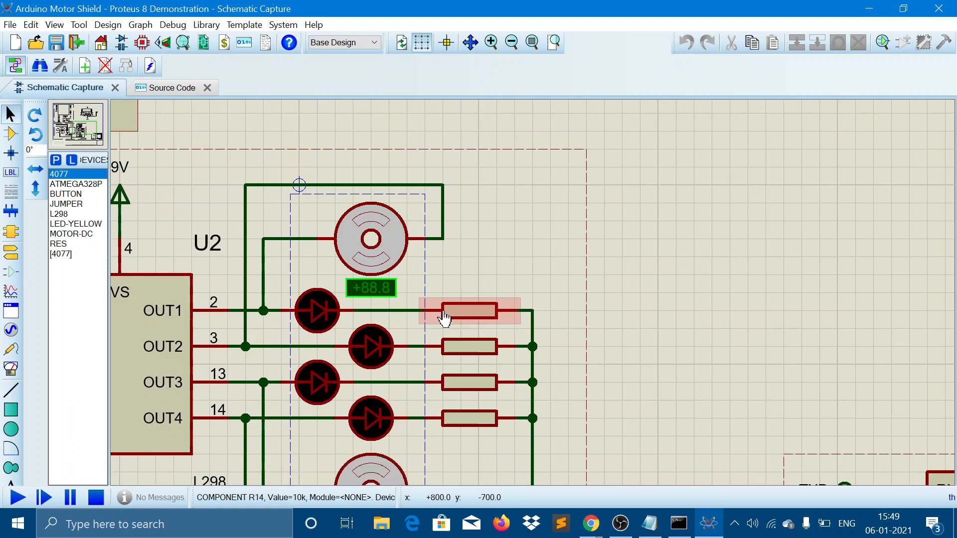
{"action": "scroll", "coordinate": [528, 294], "scroll_direction": "down", "scroll_amount": 2}
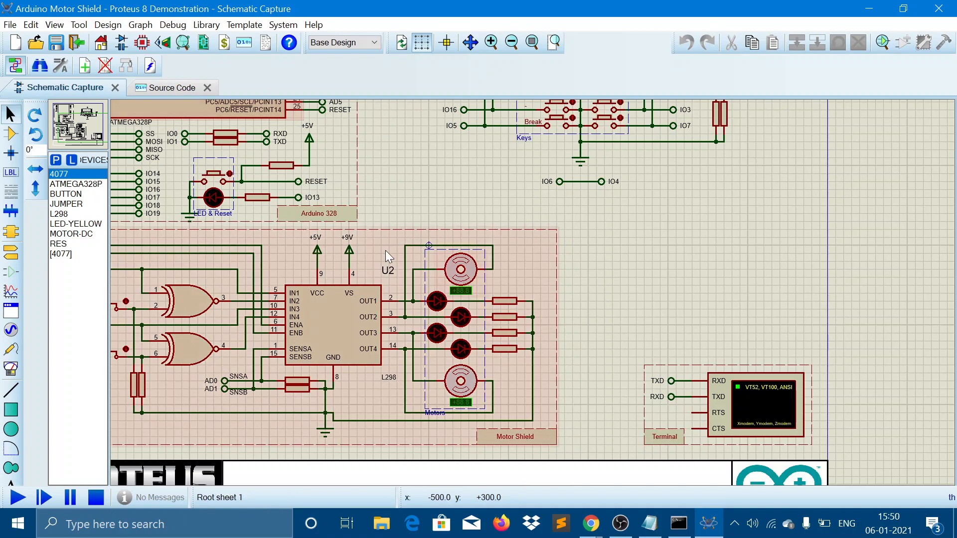
{"action": "left_click", "coordinate": [181, 90]}
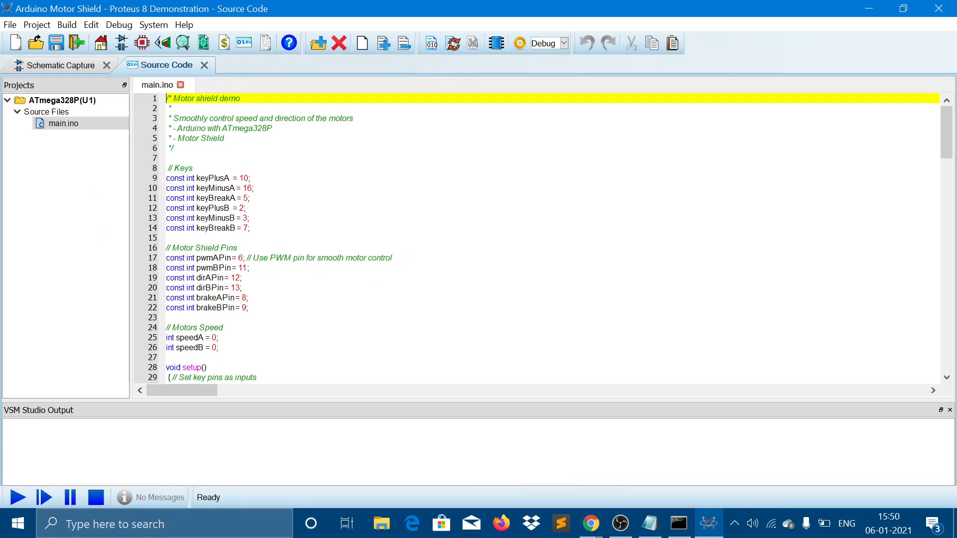
{"action": "key", "text": "Delete"}
{"action": "key", "text": "Delete"}
{"action": "key", "text": "Delete"}
{"action": "key", "text": "ctrl+a"}
{"action": "key", "text": "Delete"}
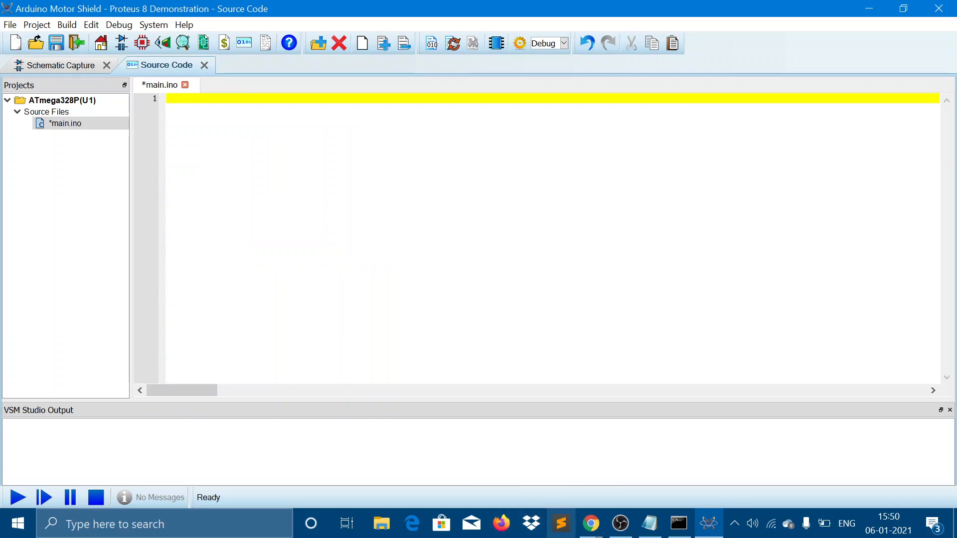
Paste the motor control code from the Arduinomotor Notepad file into main.ino and build the project.
{"action": "left_click", "coordinate": [653, 526]}
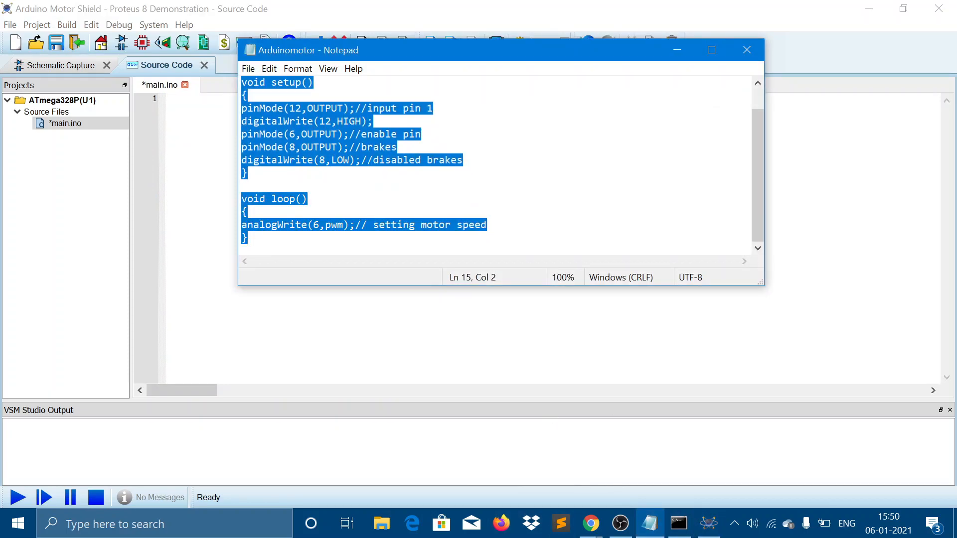
{"action": "left_click", "coordinate": [587, 324]}
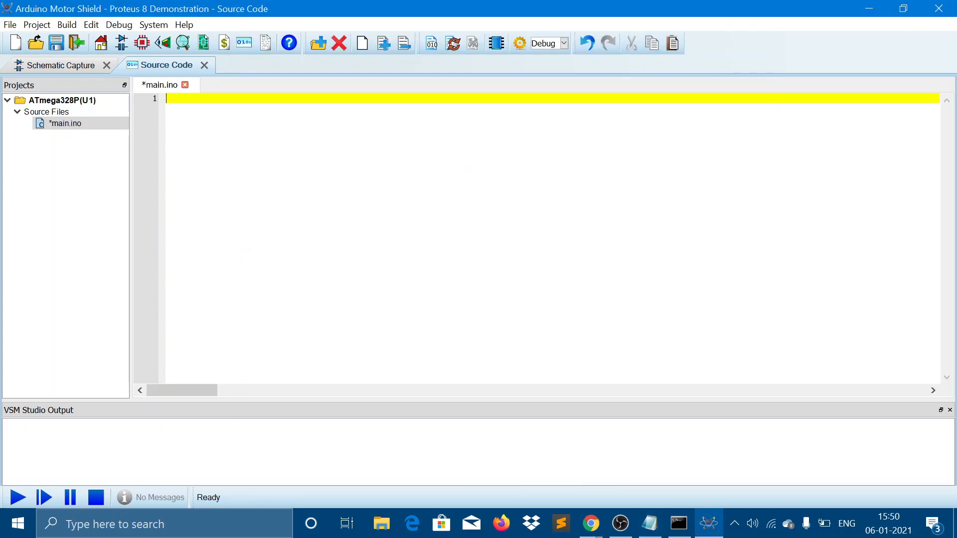
{"action": "key", "text": "ctrl+v"}
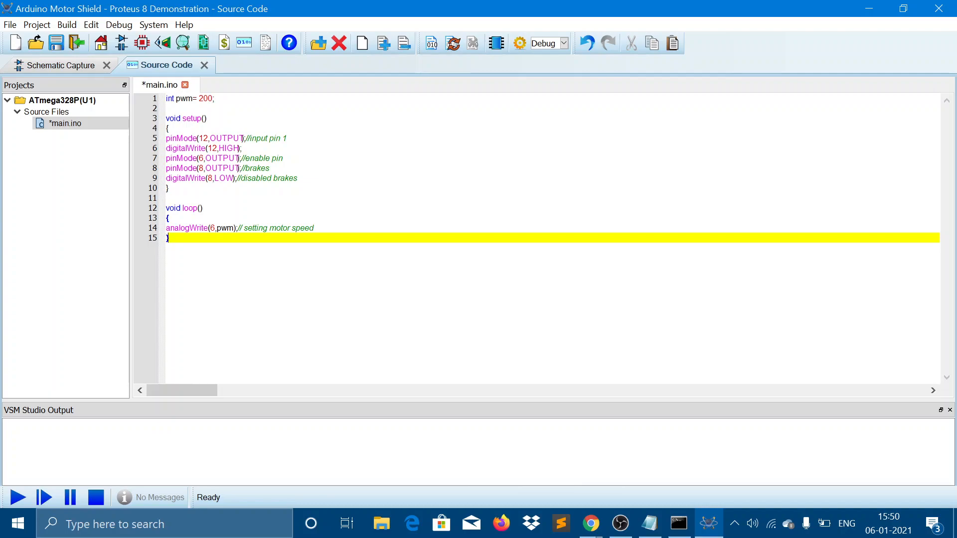
{"action": "left_click", "coordinate": [431, 44]}
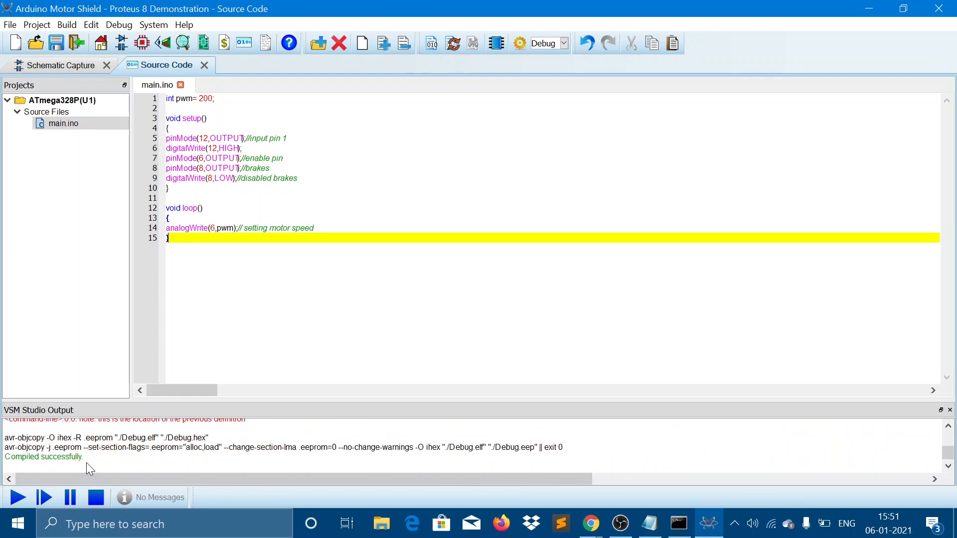
Return to the schematic and start the simulation of the motor shield circuit.
{"action": "left_click", "coordinate": [79, 66]}
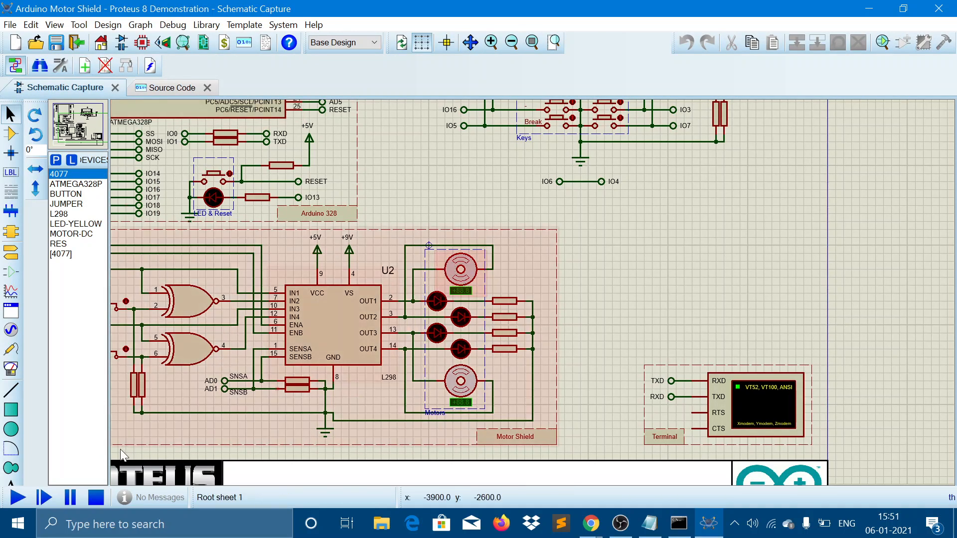
{"action": "left_click", "coordinate": [15, 500]}
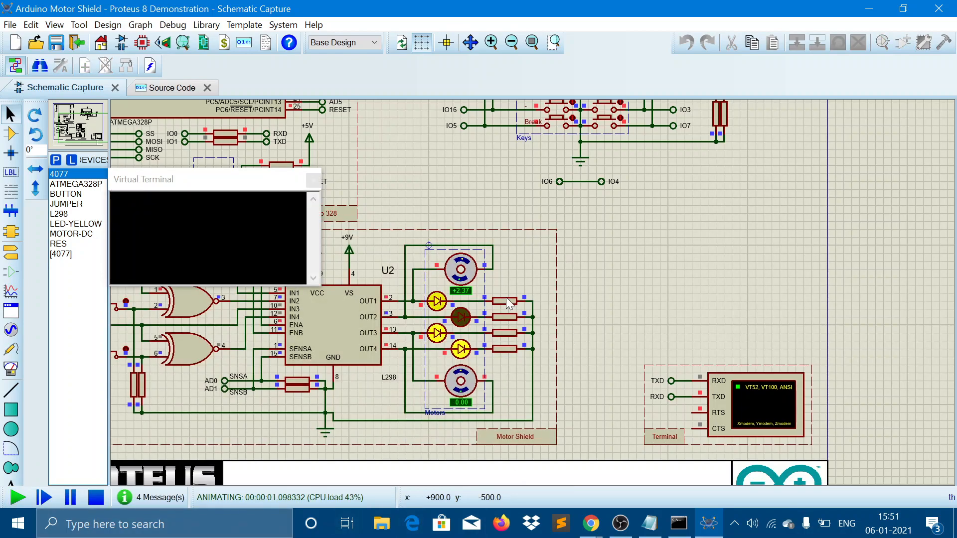
Examine the motors, LEDs and ATmega328P circuit in the running simulation, and stop the simulation.
{"action": "scroll", "coordinate": [528, 201], "scroll_direction": "up", "scroll_amount": 2}
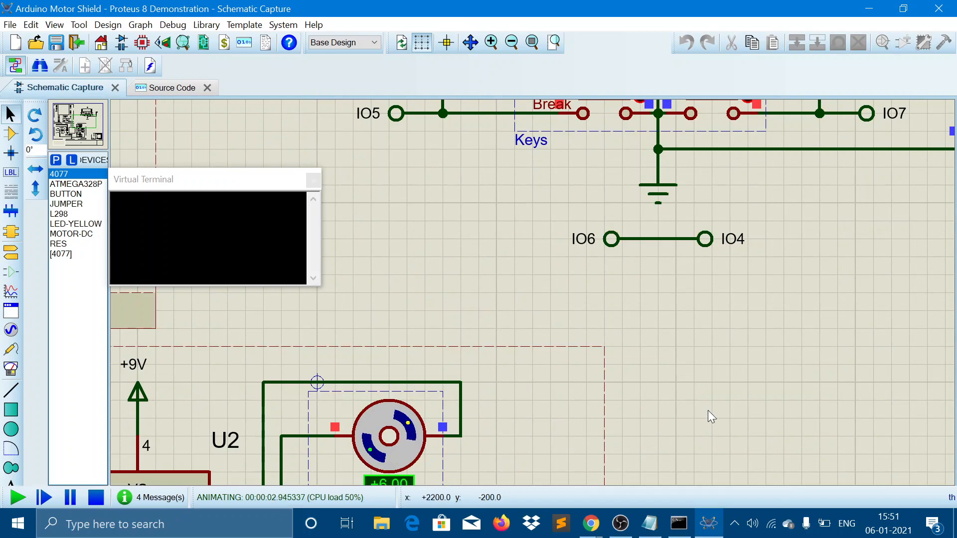
{"action": "scroll", "coordinate": [532, 292], "scroll_direction": "down", "scroll_amount": 5}
{"action": "scroll", "coordinate": [532, 292], "scroll_direction": "up", "scroll_amount": 5}
{"action": "scroll", "coordinate": [532, 292], "scroll_direction": "up", "scroll_amount": 5}
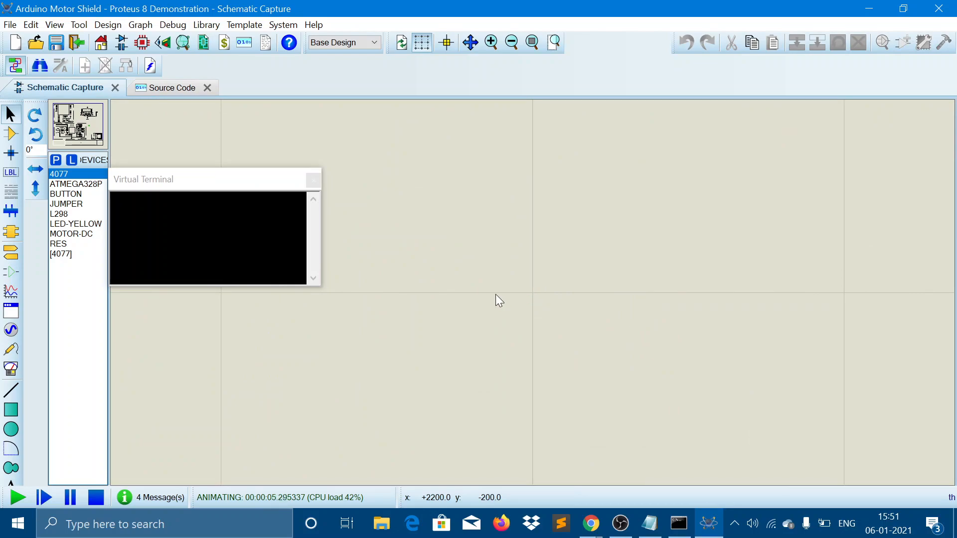
{"action": "left_click", "coordinate": [64, 100]}
{"action": "left_click", "coordinate": [64, 112]}
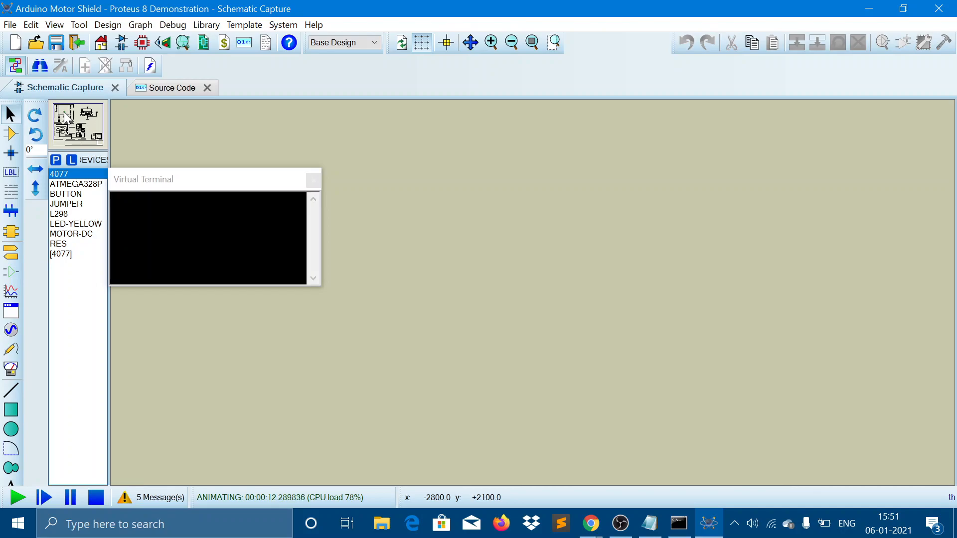
{"action": "scroll", "coordinate": [534, 285], "scroll_direction": "up", "scroll_amount": 4}
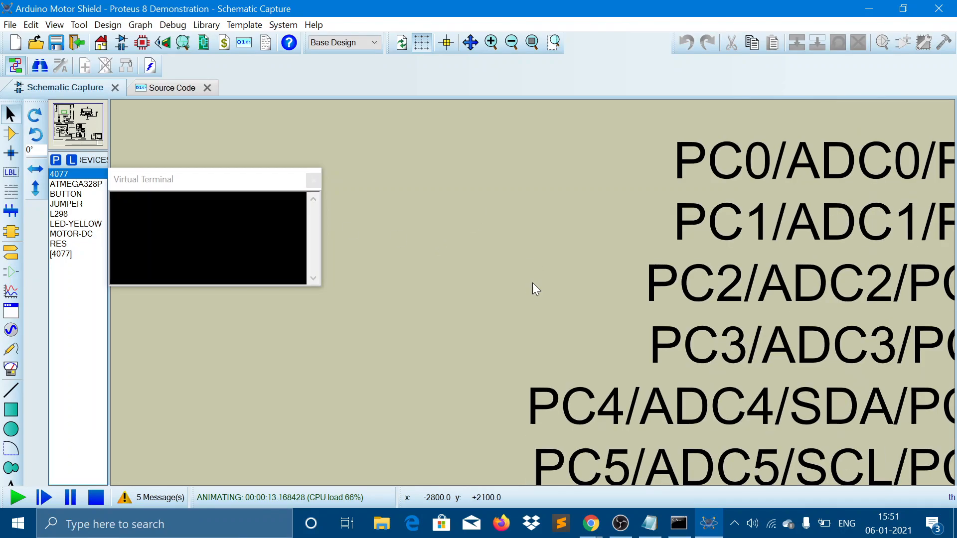
{"action": "scroll", "coordinate": [534, 291], "scroll_direction": "down", "scroll_amount": 4}
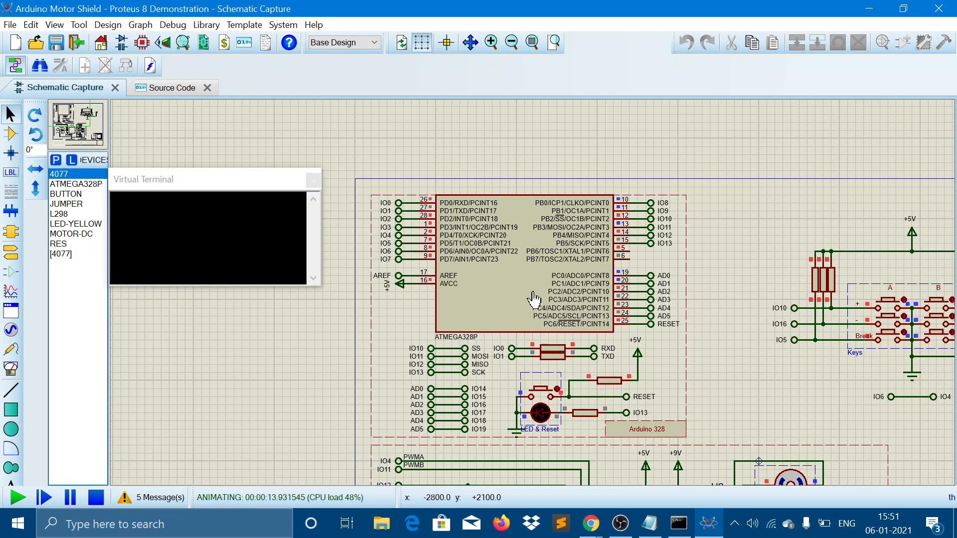
{"action": "scroll", "coordinate": [532, 295], "scroll_direction": "down", "scroll_amount": 1}
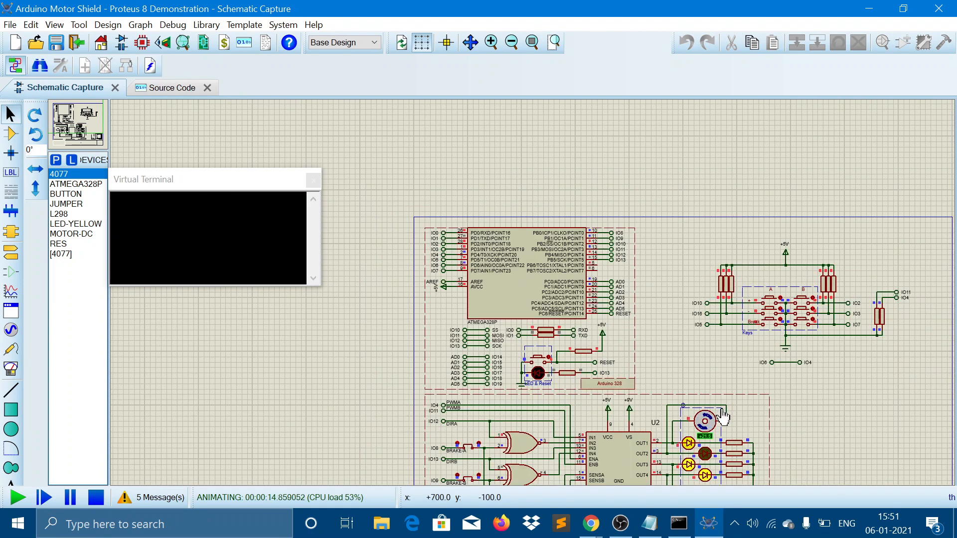
{"action": "left_click", "coordinate": [50, 130]}
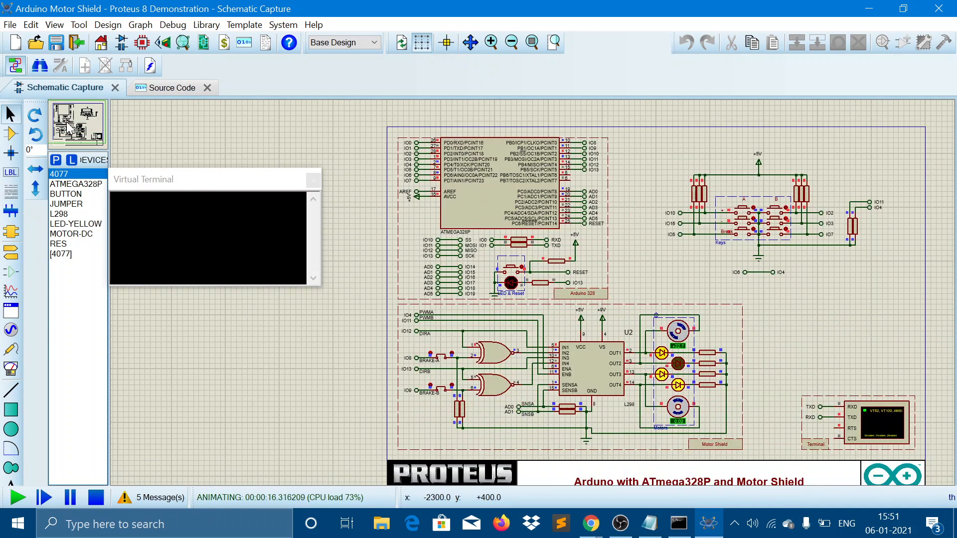
{"action": "left_click", "coordinate": [97, 501]}
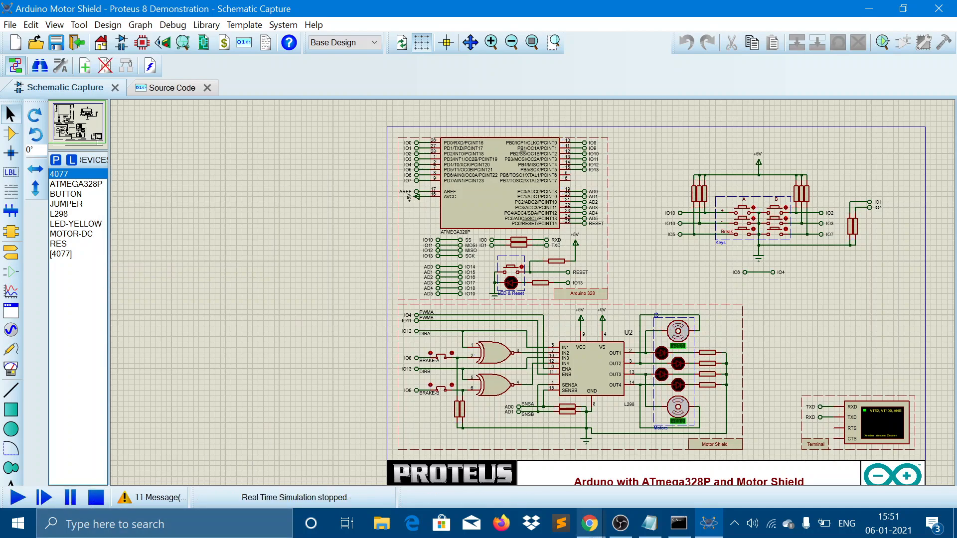
Switch to the Node-RED flow in Chrome and check the server address in the node-red console window.
{"action": "mouse_move", "coordinate": [606, 526]}
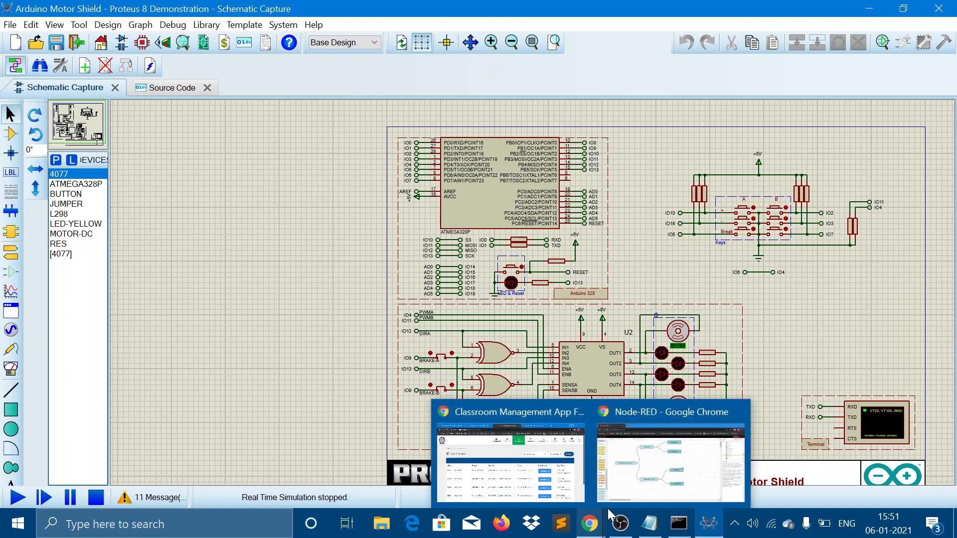
{"action": "left_click", "coordinate": [617, 493]}
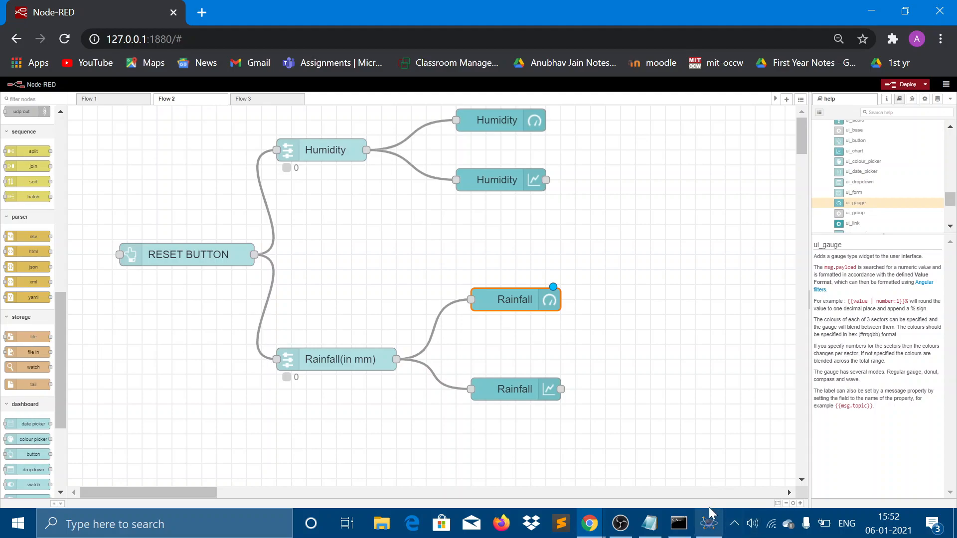
{"action": "left_click", "coordinate": [679, 523]}
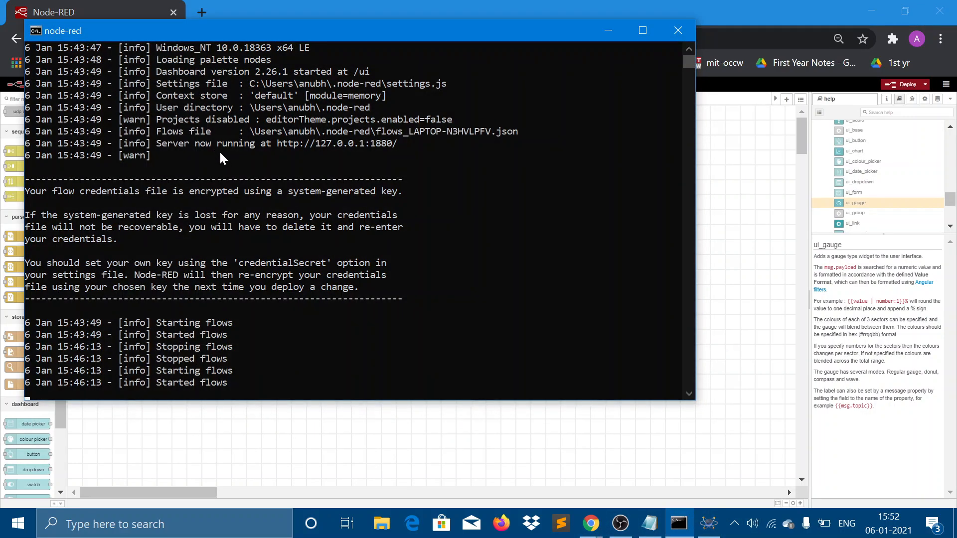
{"action": "left_click", "coordinate": [279, 144]}
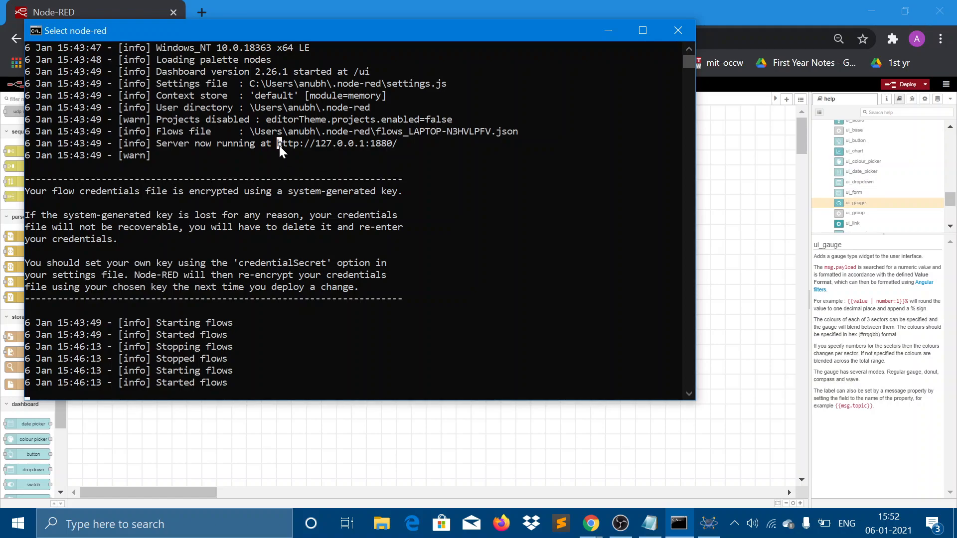
{"action": "right_click", "coordinate": [396, 142]}
{"action": "left_click", "coordinate": [607, 31]}
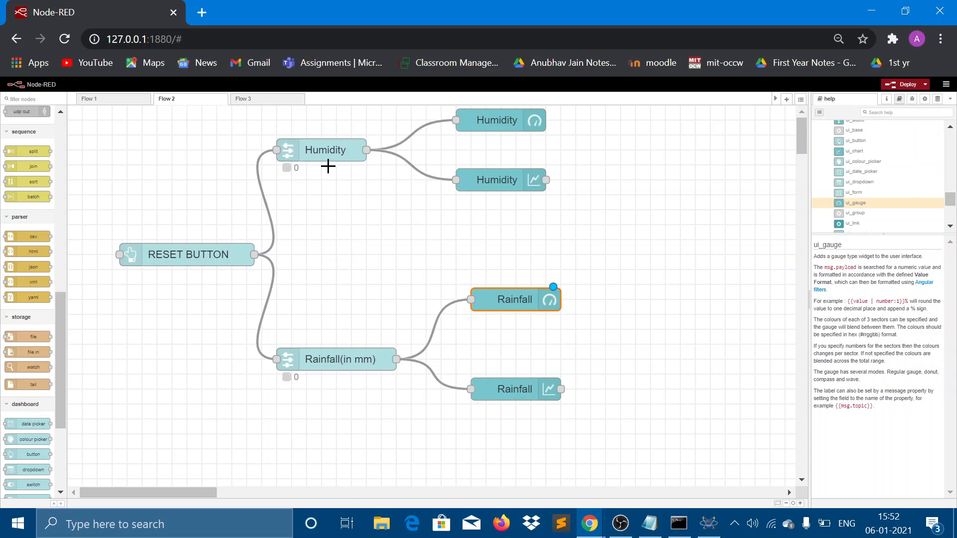
Review the properties of the RESET BUTTON node in Flow 2 and close its editor.
{"action": "left_click", "coordinate": [207, 260]}
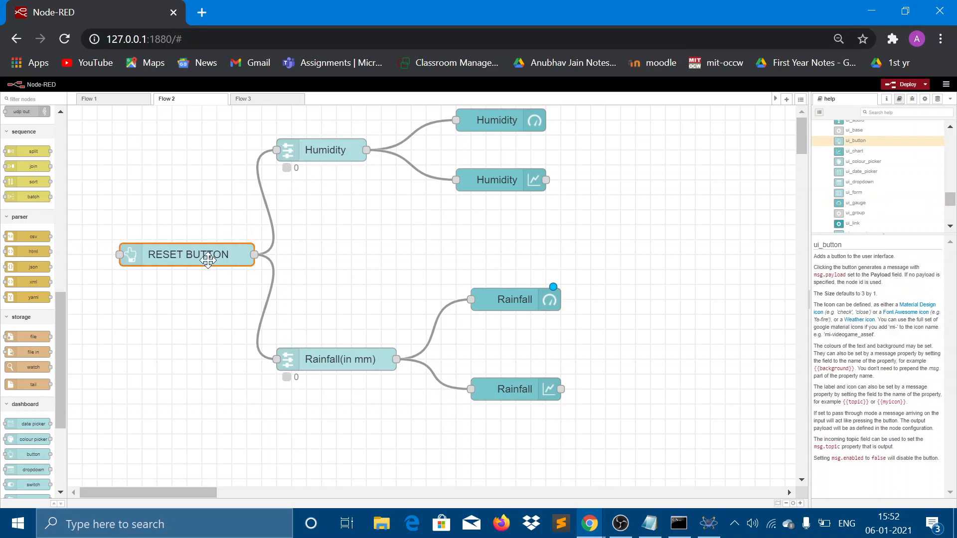
{"action": "double_click", "coordinate": [208, 259]}
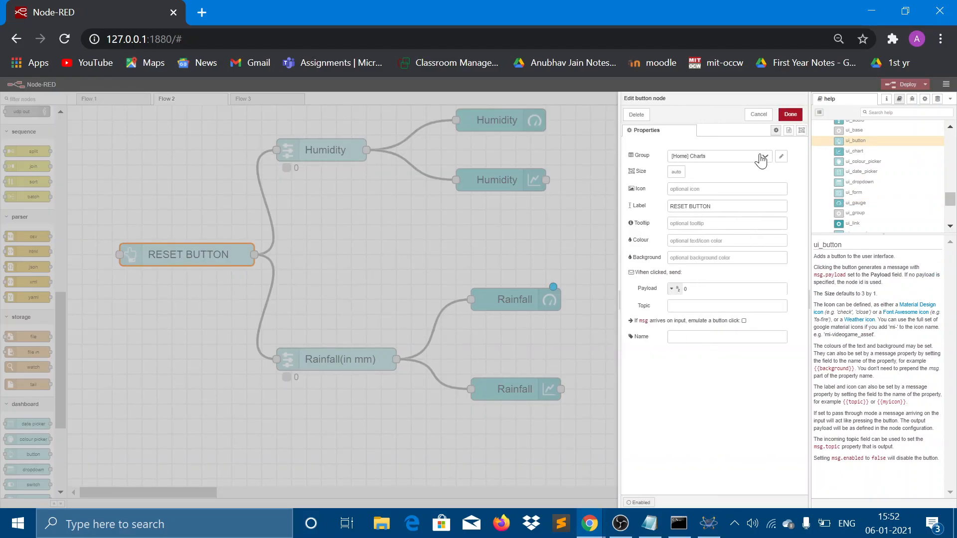
{"action": "left_click", "coordinate": [791, 115]}
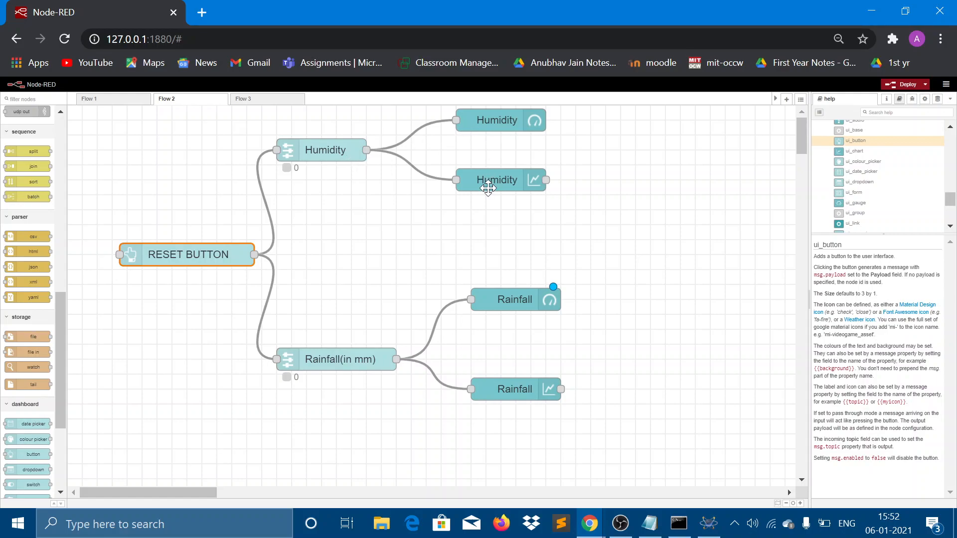
Review the group, type, units, range and sector settings of the Humidity gauge node and close its editor.
{"action": "left_click", "coordinate": [513, 120]}
{"action": "double_click", "coordinate": [513, 120]}
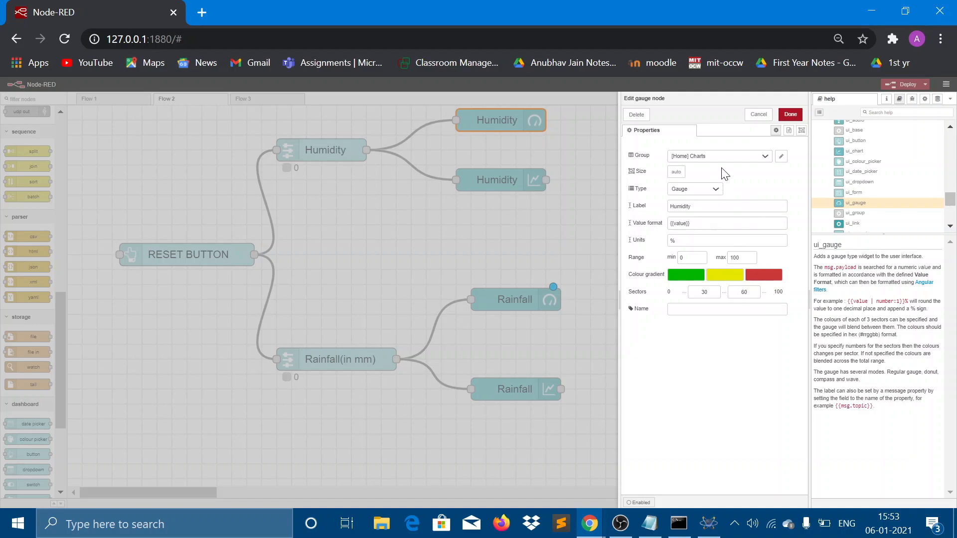
{"action": "left_click", "coordinate": [782, 117]}
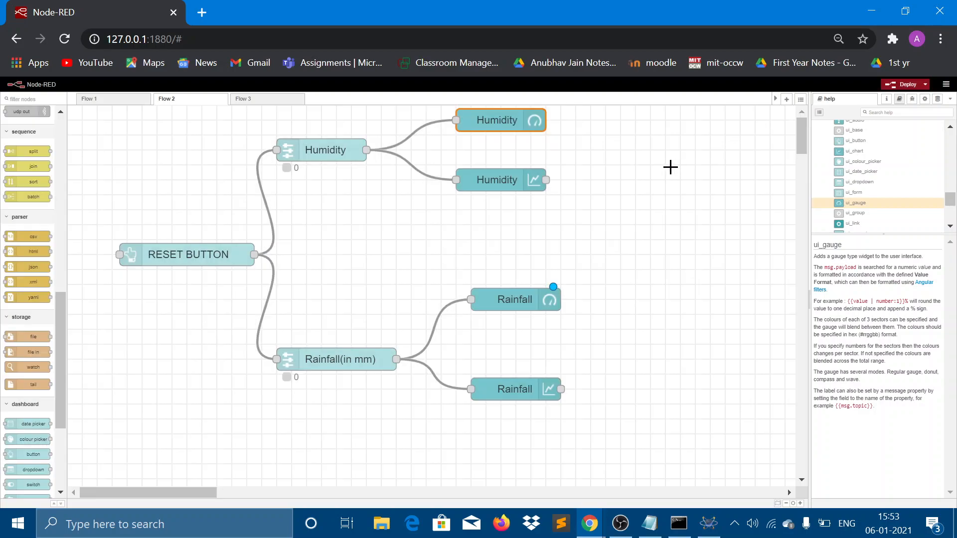
Review the type, X-axis, Y-axis and interpolation settings of the Humidity chart node and close its editor.
{"action": "left_click_drag", "start_coordinate": [499, 192], "coordinate": [499, 193]}
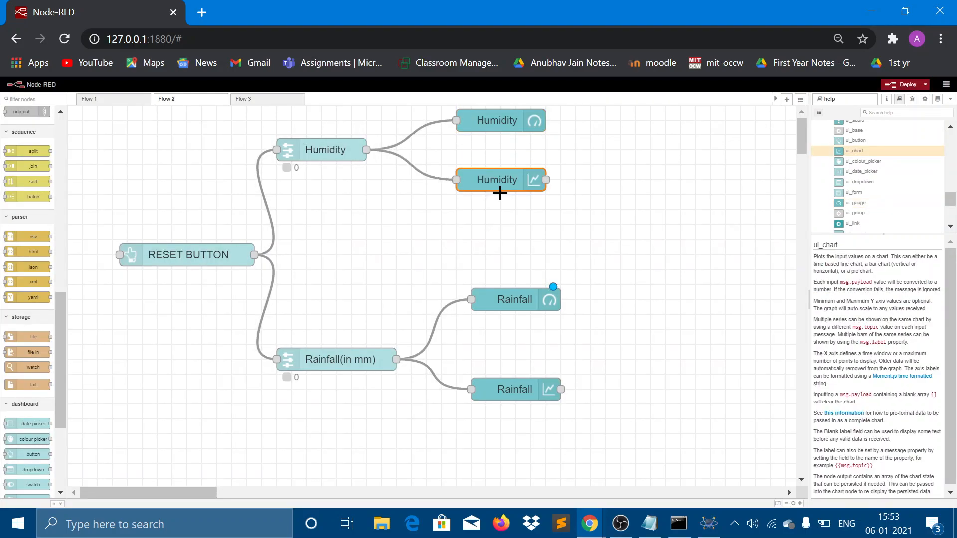
{"action": "double_click", "coordinate": [501, 186]}
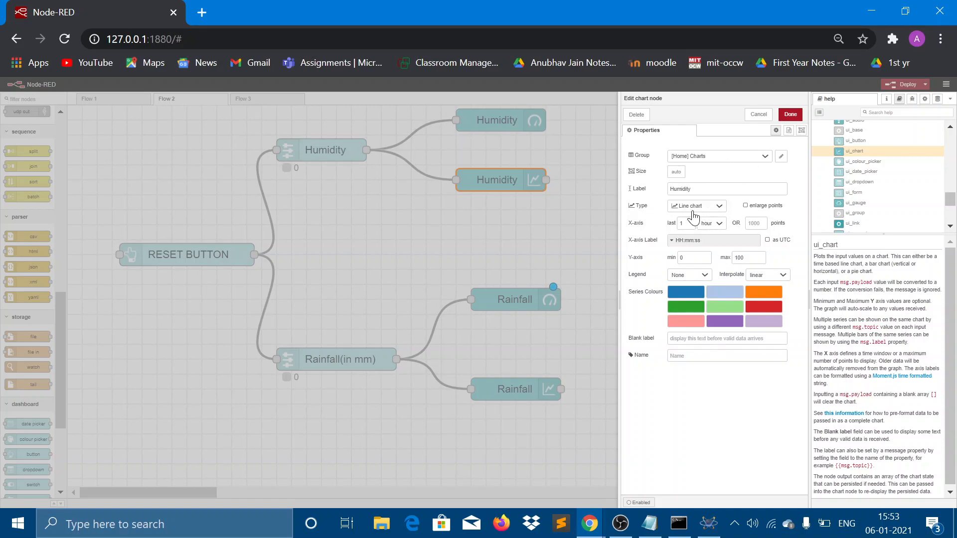
{"action": "left_click", "coordinate": [790, 116]}
Review the properties of the Rainfall gauge node and the Rainfall chart node, closing each editor.
{"action": "left_click", "coordinate": [493, 299]}
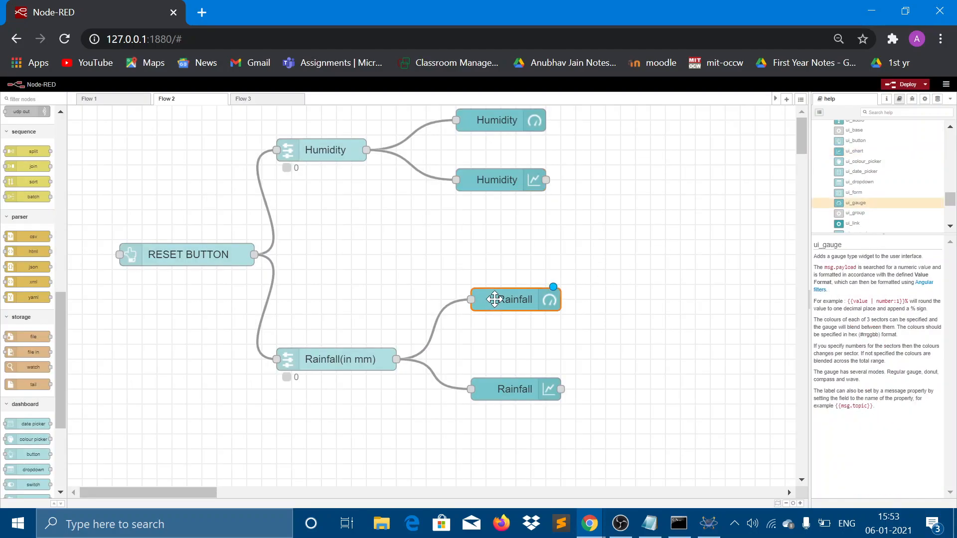
{"action": "double_click", "coordinate": [494, 299]}
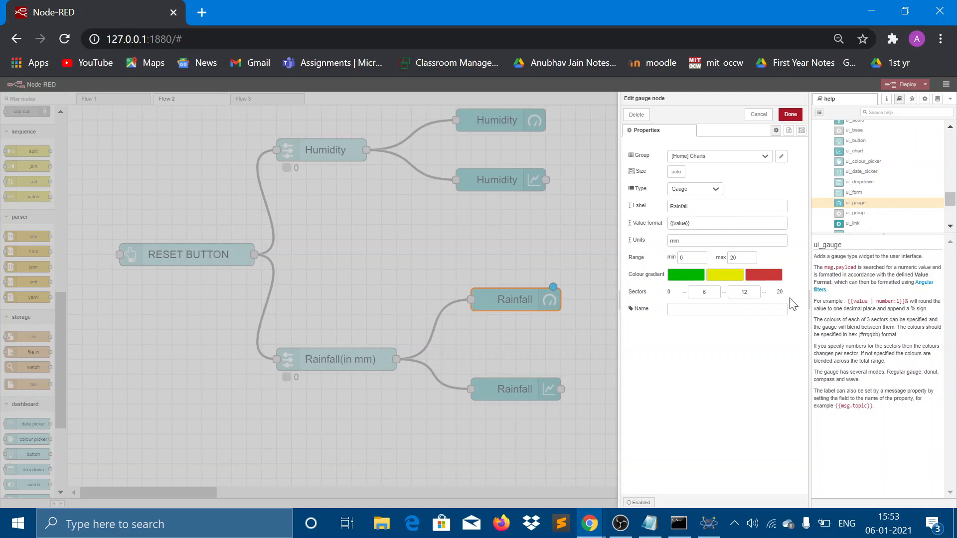
{"action": "left_click", "coordinate": [792, 113]}
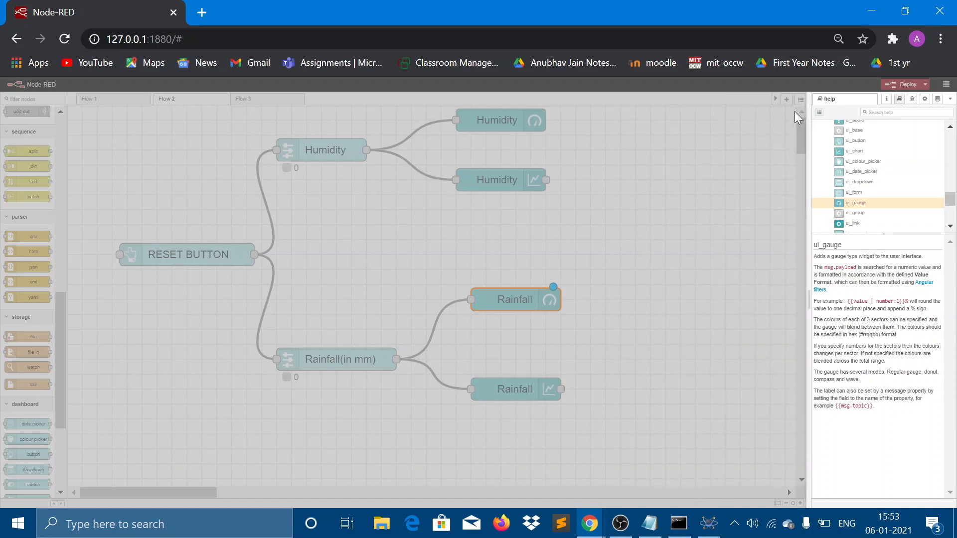
{"action": "double_click", "coordinate": [518, 388]}
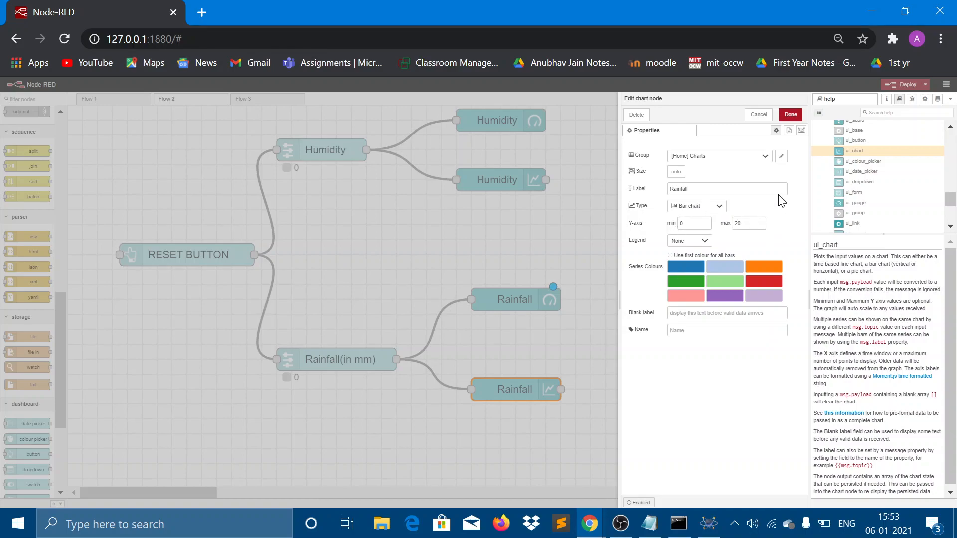
{"action": "left_click", "coordinate": [789, 115]}
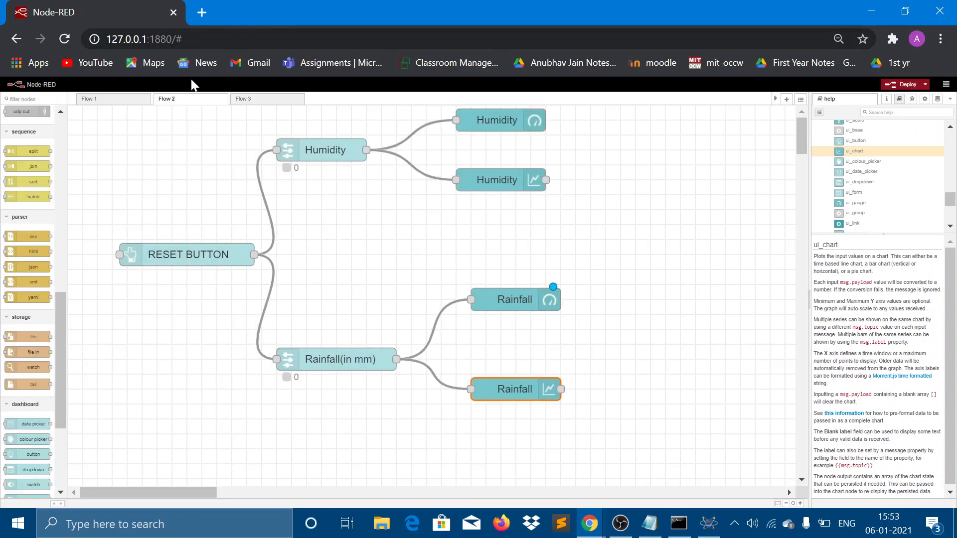
Deploy the flow and open its dashboard at 127.0.0.1:1880/ui in a new browser tab.
{"action": "left_click", "coordinate": [896, 85]}
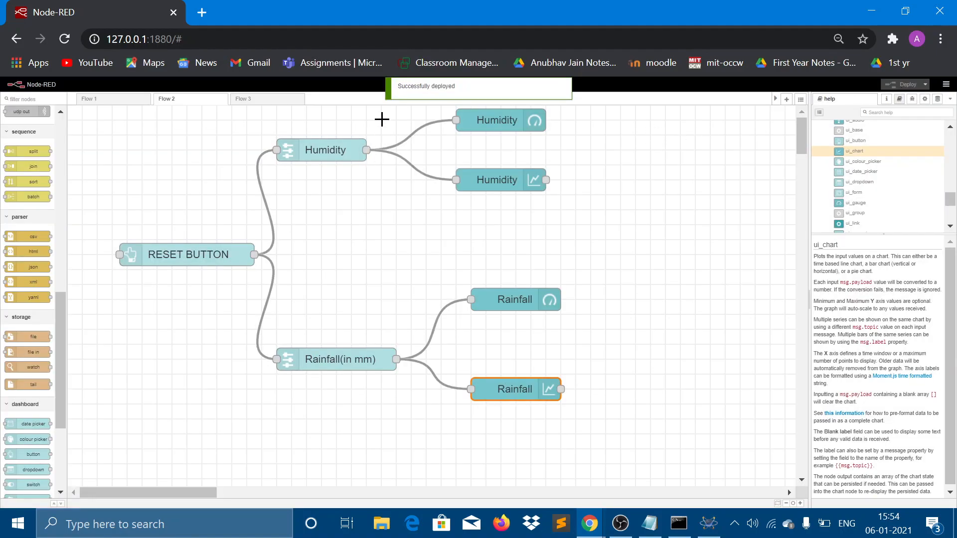
{"action": "left_click", "coordinate": [202, 13]}
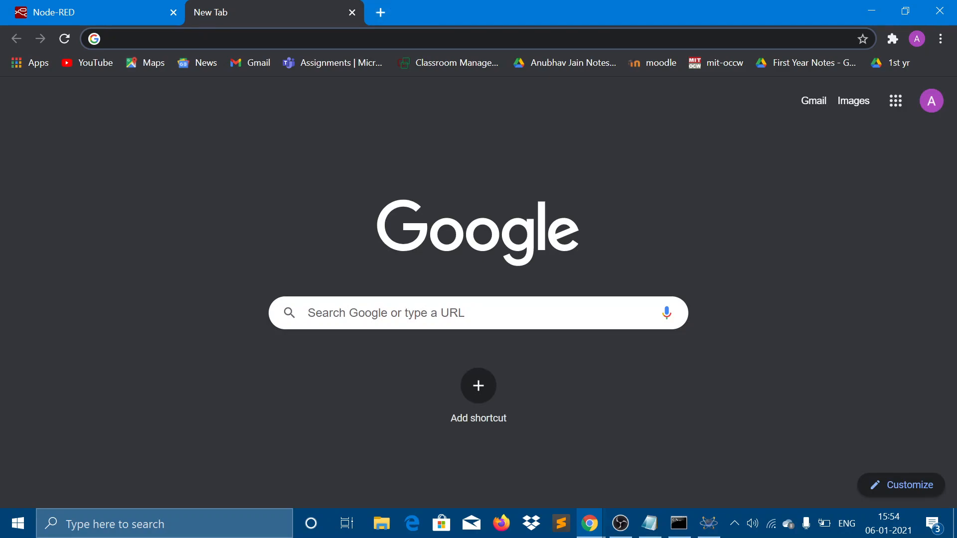
{"action": "type", "text": "1"}
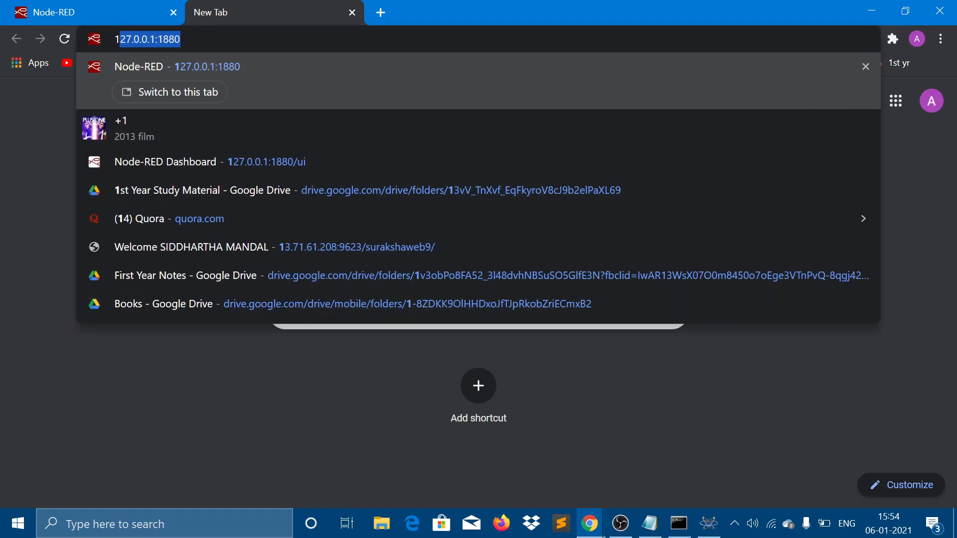
{"action": "type", "text": "27.0.0.1:1880/ui"}
{"action": "key", "text": "Return"}
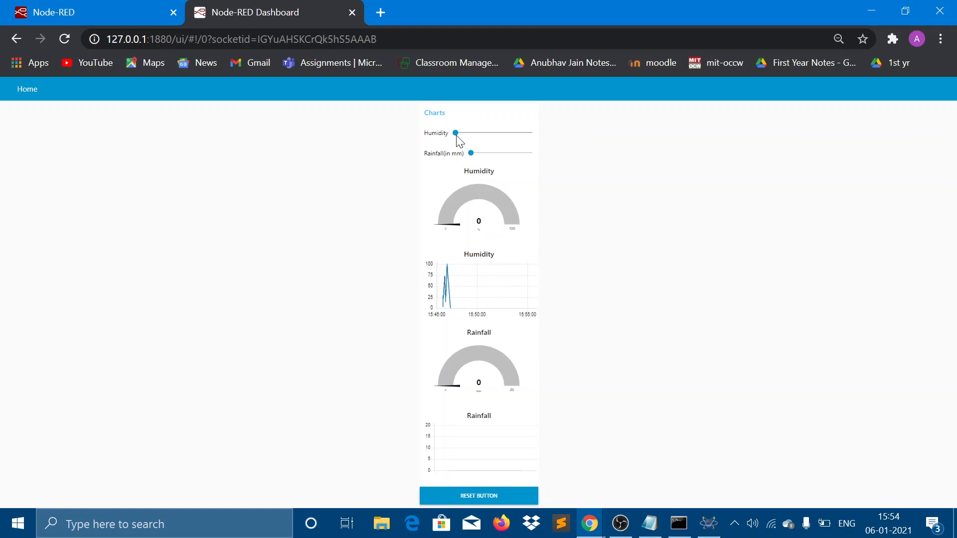
Test the dashboard by setting Humidity to 40 and Rainfall to 17 mm, and reset both values with the dashboard's reset control.
{"action": "left_click_drag", "start_coordinate": [457, 136], "coordinate": [525, 163]}
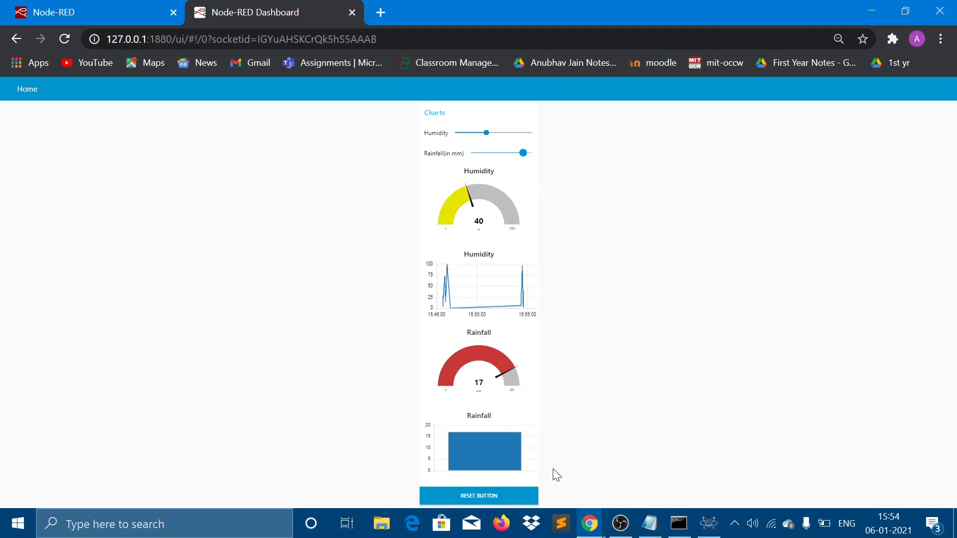
{"action": "left_click", "coordinate": [513, 499]}
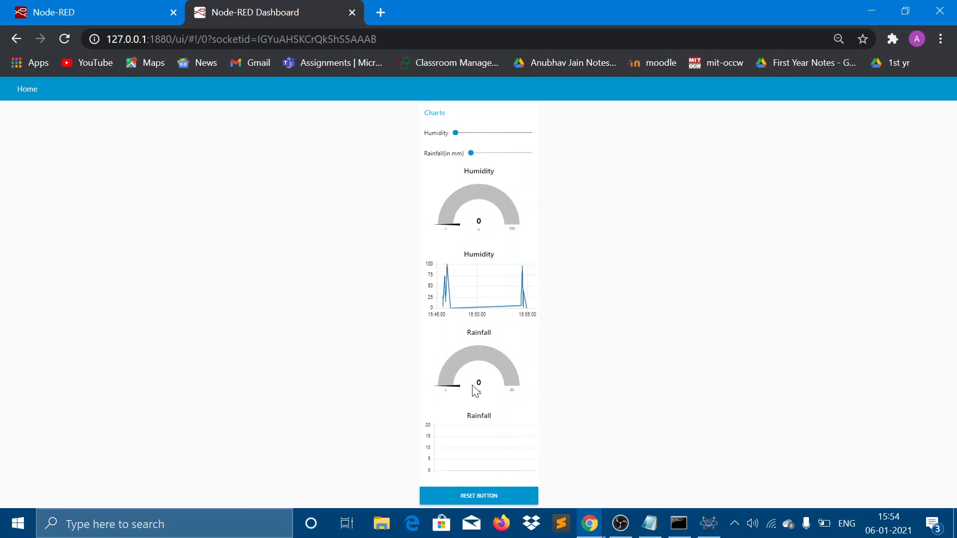
{"action": "mouse_move", "coordinate": [531, 297]}
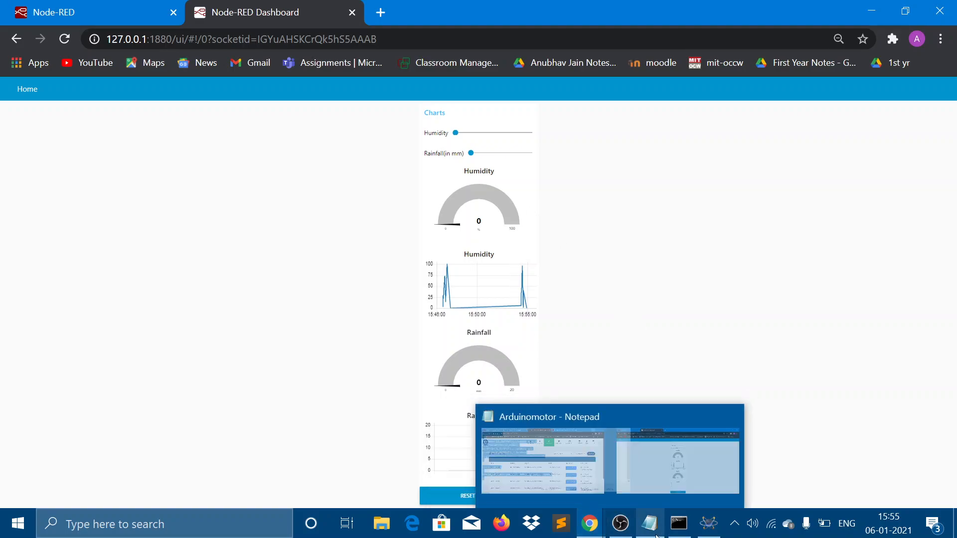
{"action": "left_click", "coordinate": [616, 525]}
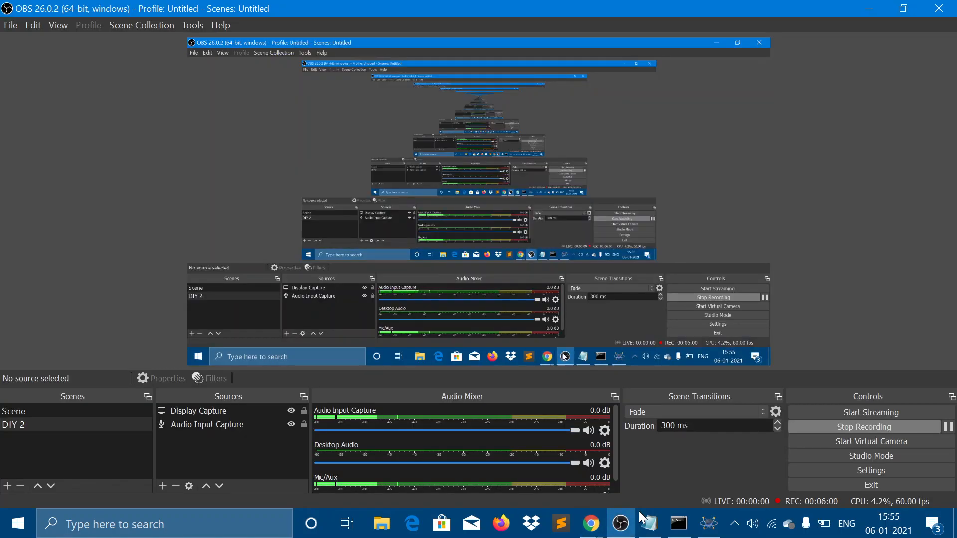